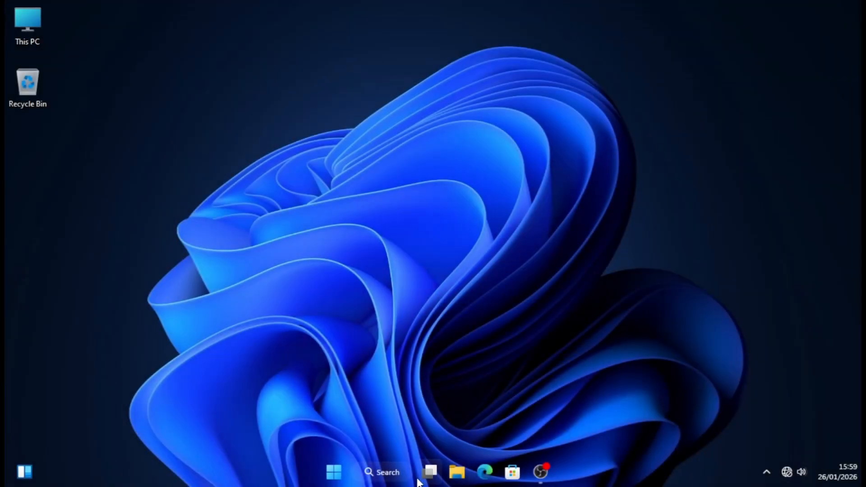
Search Windows for "power option", switch the power plan to High performance, and close the power settings.
{"action": "left_click", "coordinate": [397, 478]}
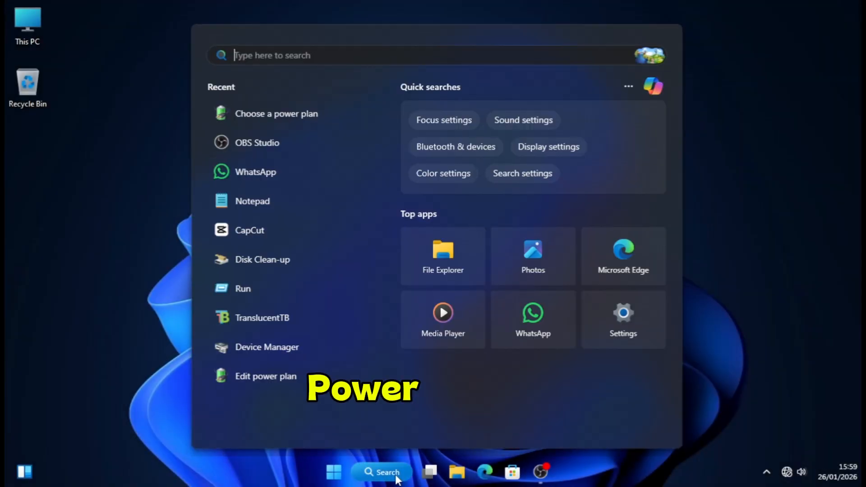
{"action": "type", "text": "power"}
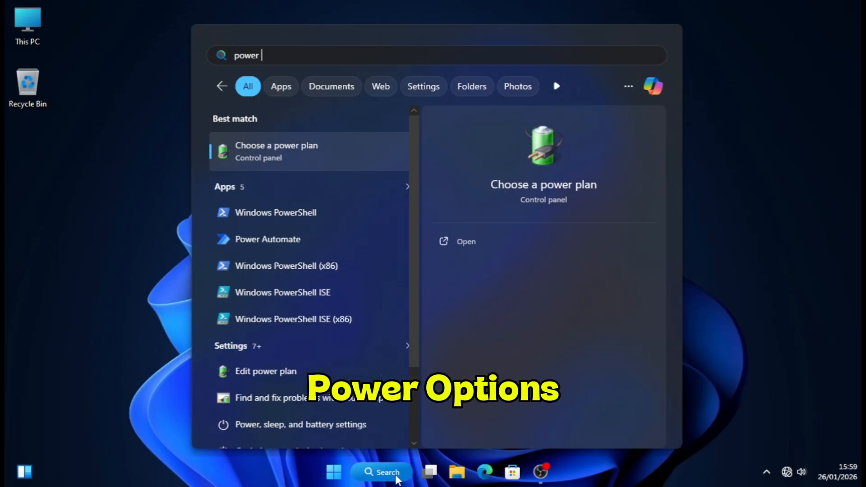
{"action": "type", "text": " option"}
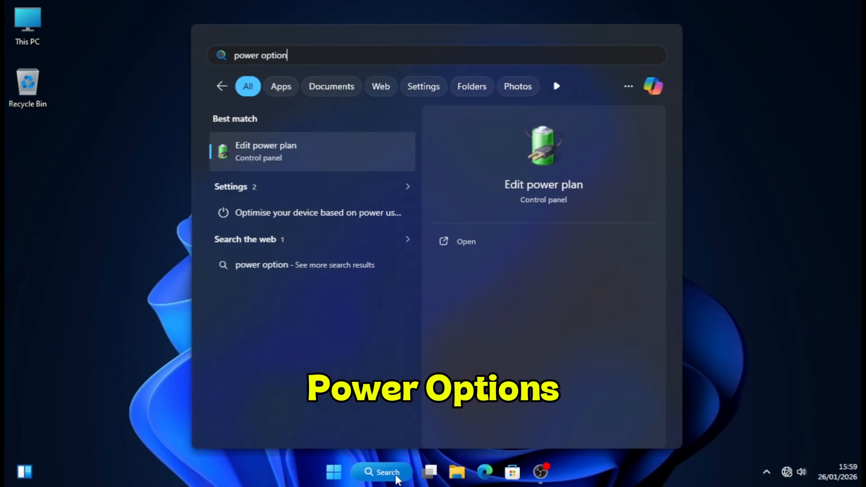
{"action": "left_click", "coordinate": [262, 160]}
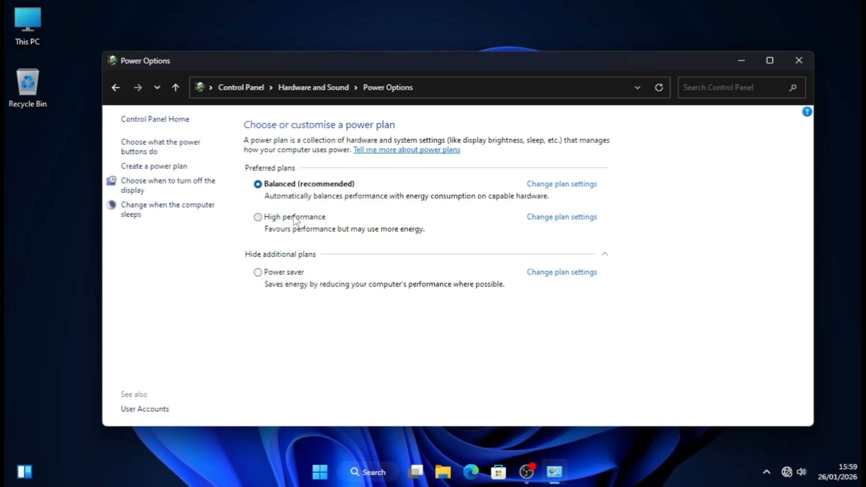
{"action": "left_click", "coordinate": [272, 220]}
{"action": "left_click", "coordinate": [800, 60]}
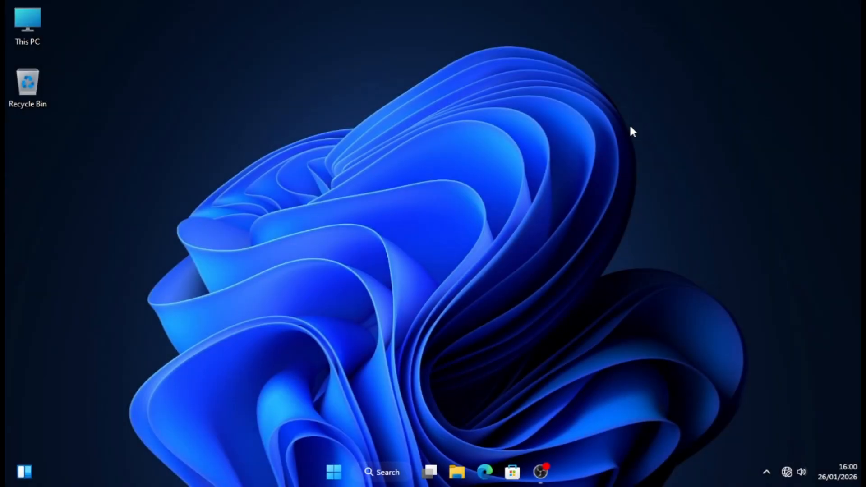
Open Task Manager and disable Xbox in the startup apps, closing Task Manager when done.
{"action": "right_click", "coordinate": [650, 482]}
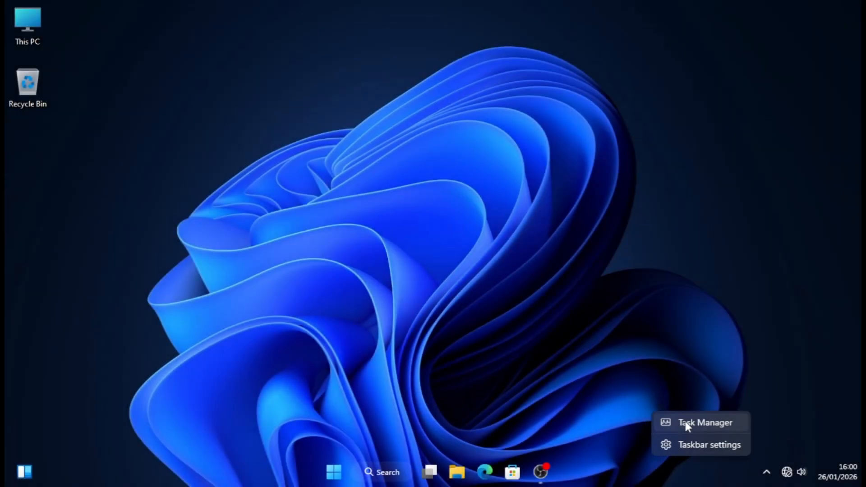
{"action": "left_click", "coordinate": [685, 424]}
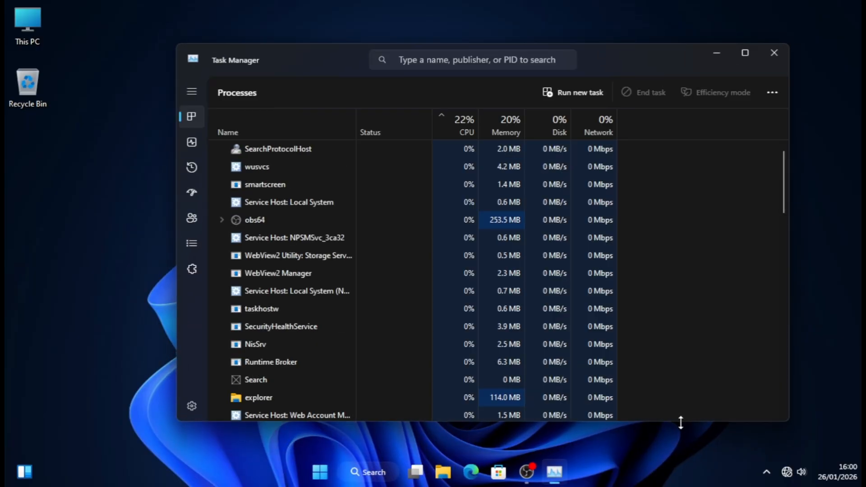
{"action": "left_click", "coordinate": [192, 194]}
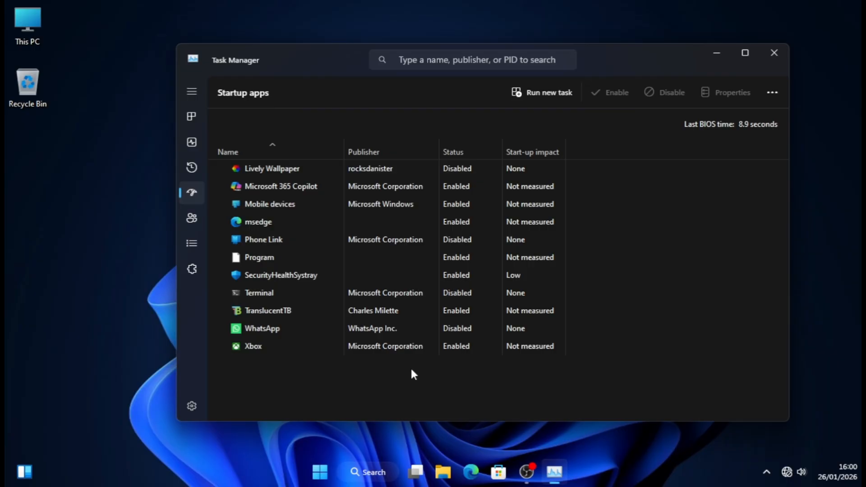
{"action": "right_click", "coordinate": [370, 342]}
{"action": "left_click", "coordinate": [387, 352]}
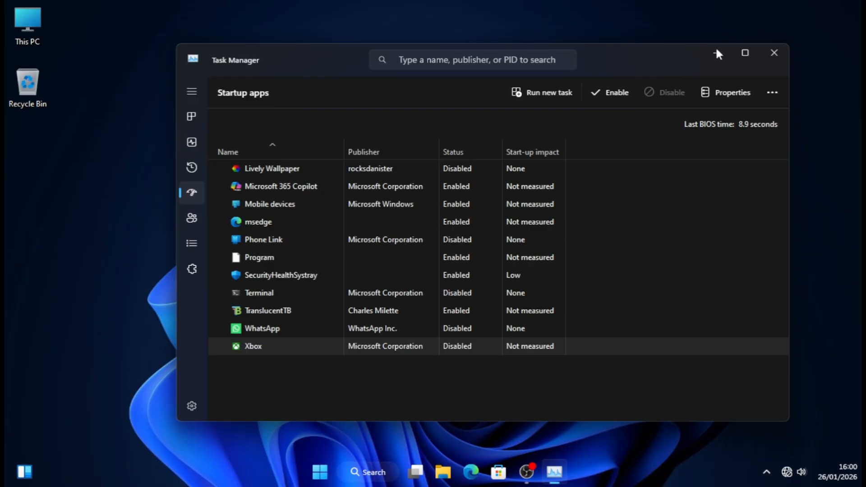
{"action": "left_click", "coordinate": [772, 53]}
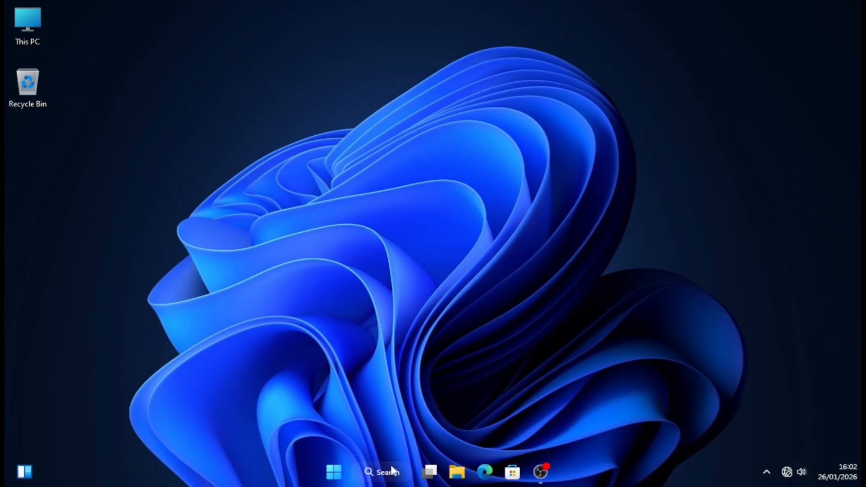
Open Defragment and Optimise Drives, optimise the C: drive, and close the tool.
{"action": "left_click", "coordinate": [391, 467]}
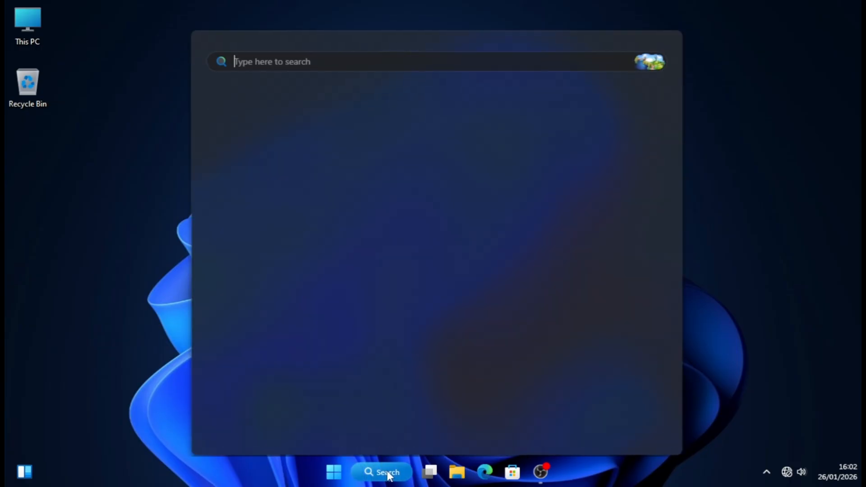
{"action": "type", "text": "def"}
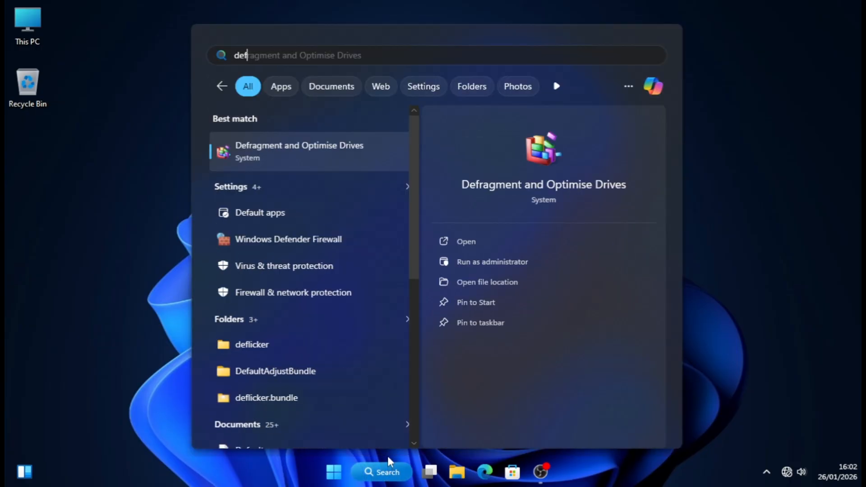
{"action": "left_click", "coordinate": [337, 149]}
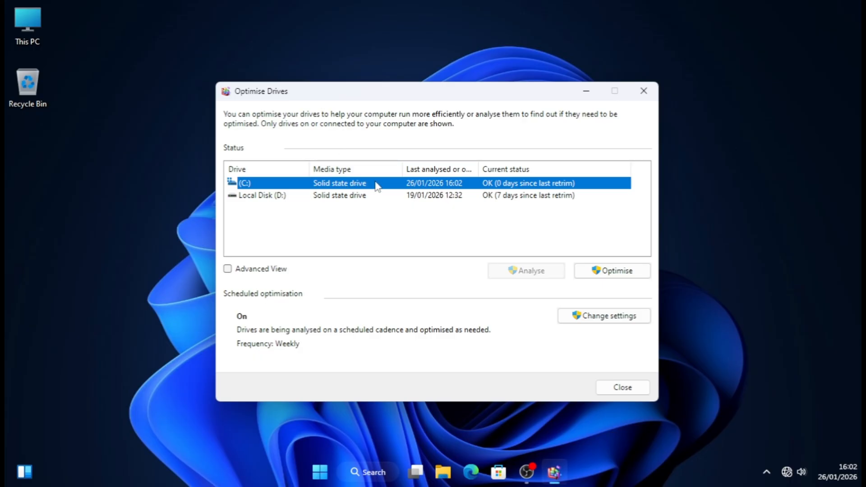
{"action": "left_click", "coordinate": [616, 269]}
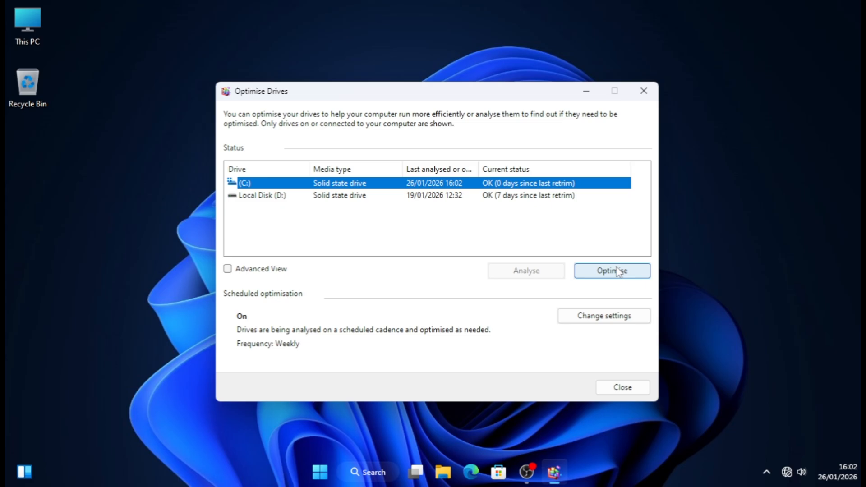
{"action": "left_click", "coordinate": [644, 91]}
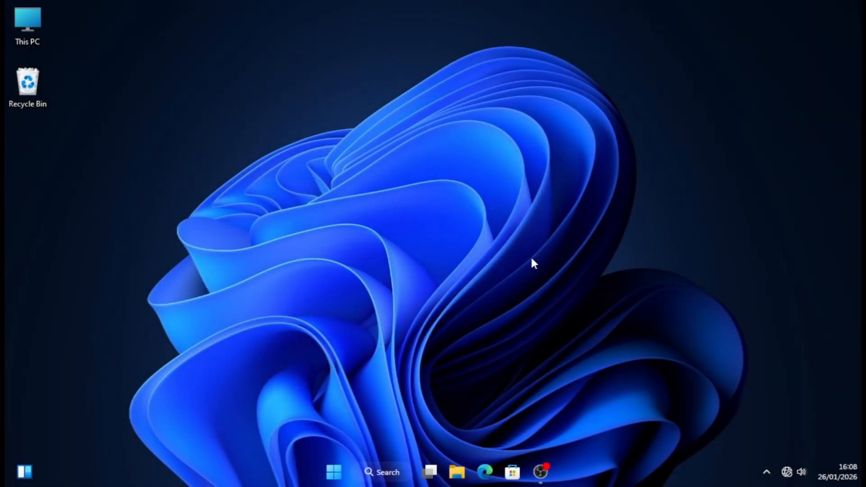
Open the user's temporary files folder with the Run command %temp%.
{"action": "right_click", "coordinate": [334, 472]}
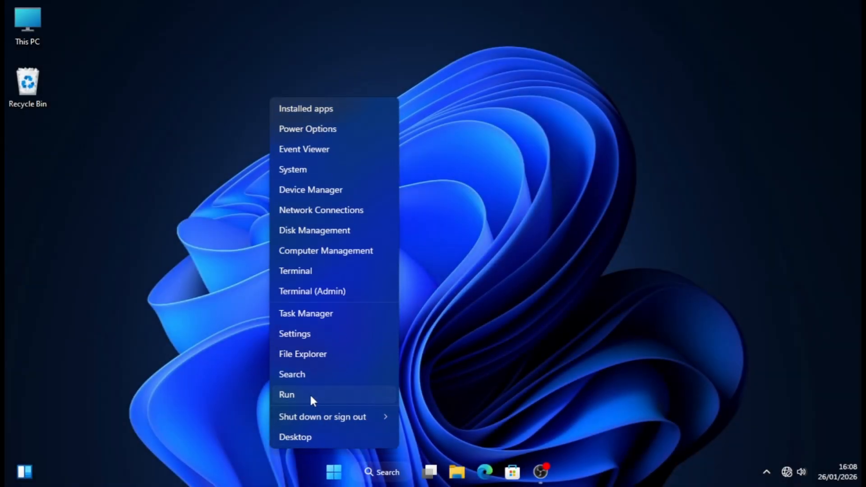
{"action": "left_click", "coordinate": [309, 393]}
{"action": "type", "text": "%"}
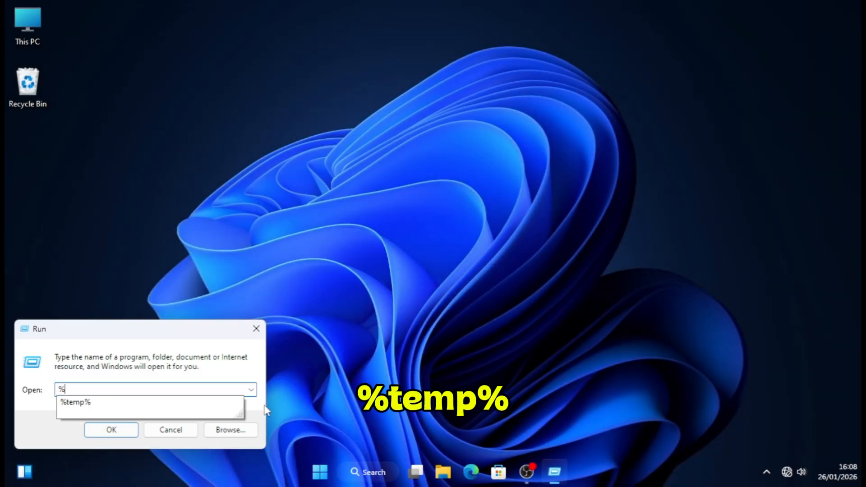
{"action": "type", "text": "temp%"}
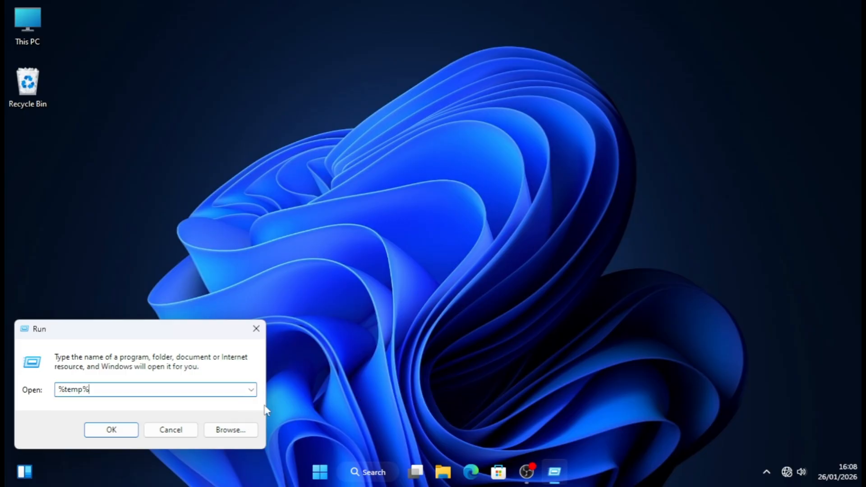
{"action": "key", "text": "Return"}
Delete all items in the user's Temp folder, skipping every file that is in use.
{"action": "scroll", "coordinate": [629, 155], "scroll_direction": "down", "scroll_amount": 6}
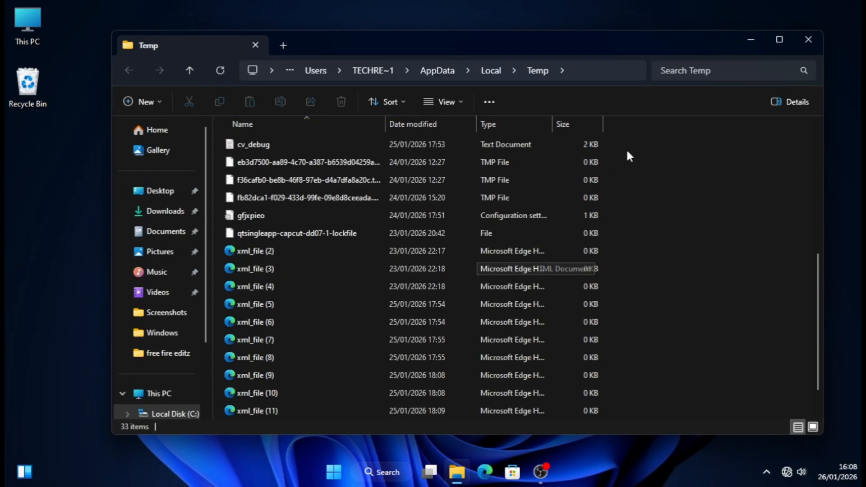
{"action": "key", "text": "ctrl+a"}
{"action": "key", "text": "Delete"}
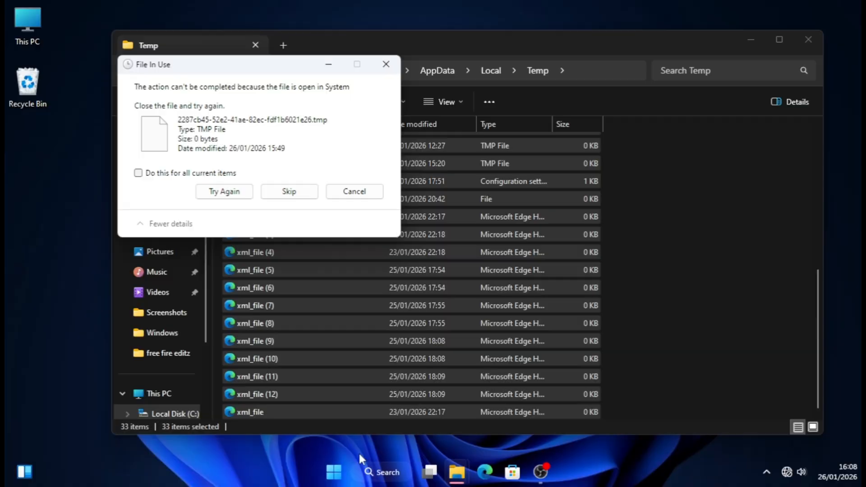
{"action": "left_click", "coordinate": [206, 174]}
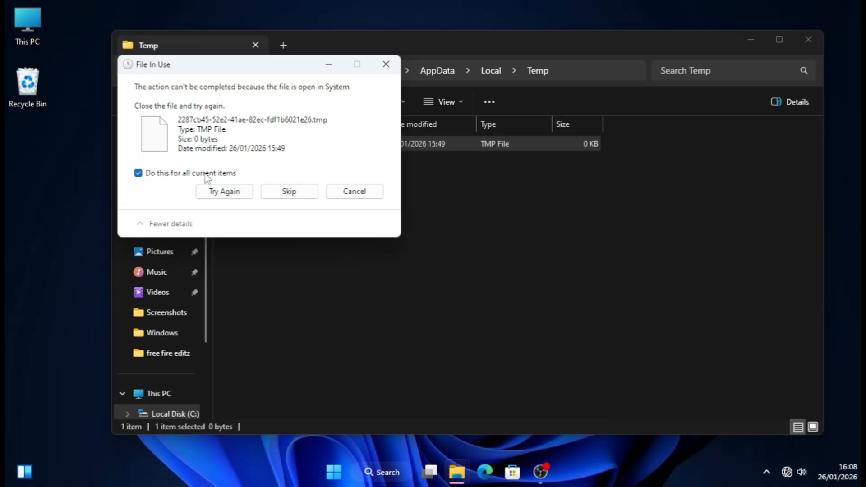
{"action": "left_click", "coordinate": [273, 193]}
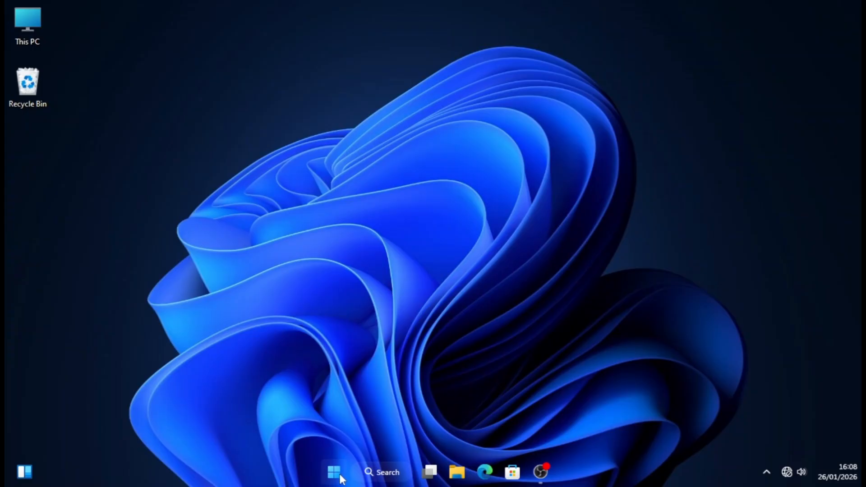
Open the Windows Temp folder with the Run command temp and delete the MpSigStub file.
{"action": "right_click", "coordinate": [337, 469]}
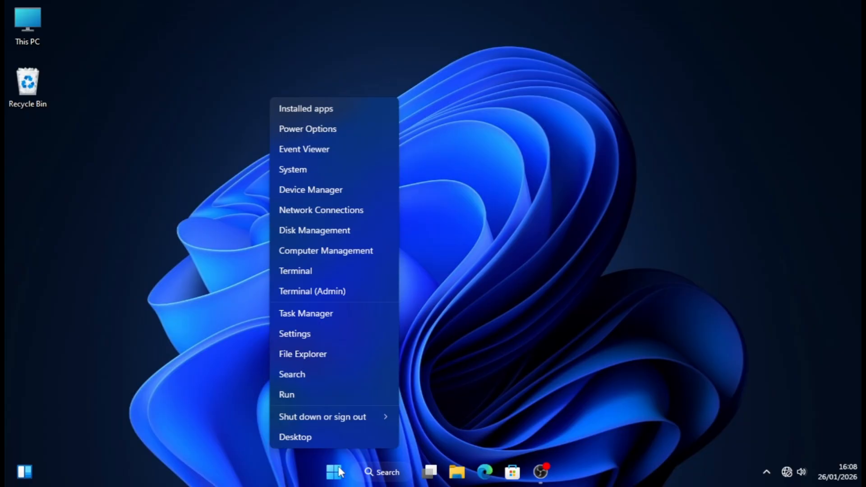
{"action": "left_click", "coordinate": [305, 397]}
{"action": "key", "text": "BackSpace"}
{"action": "type", "text": "te"}
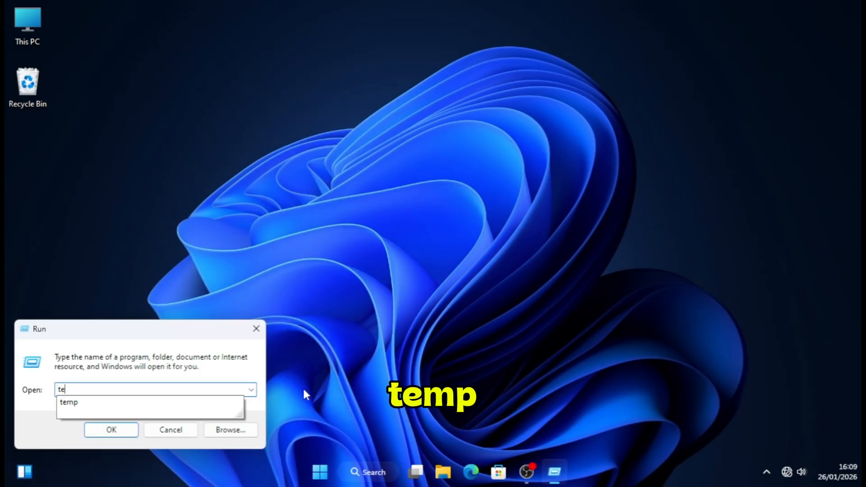
{"action": "type", "text": "mp"}
{"action": "key", "text": "Return"}
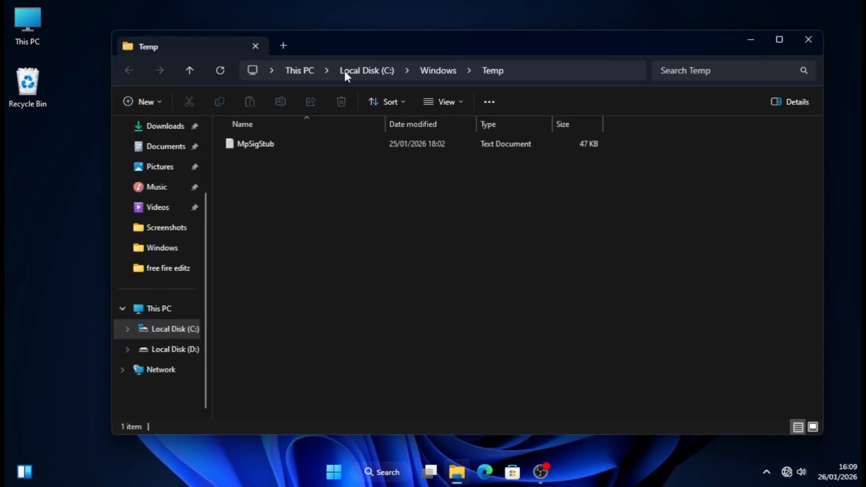
{"action": "left_click_drag", "start_coordinate": [288, 224], "coordinate": [251, 143]}
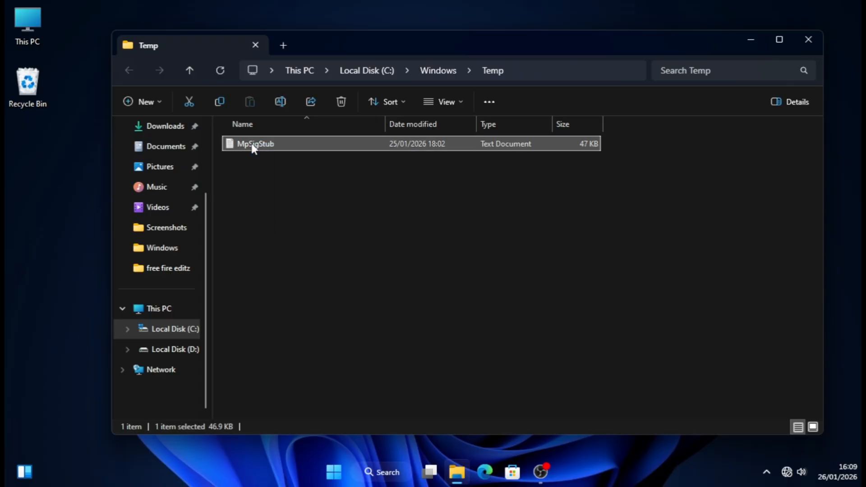
{"action": "key", "text": "Delete"}
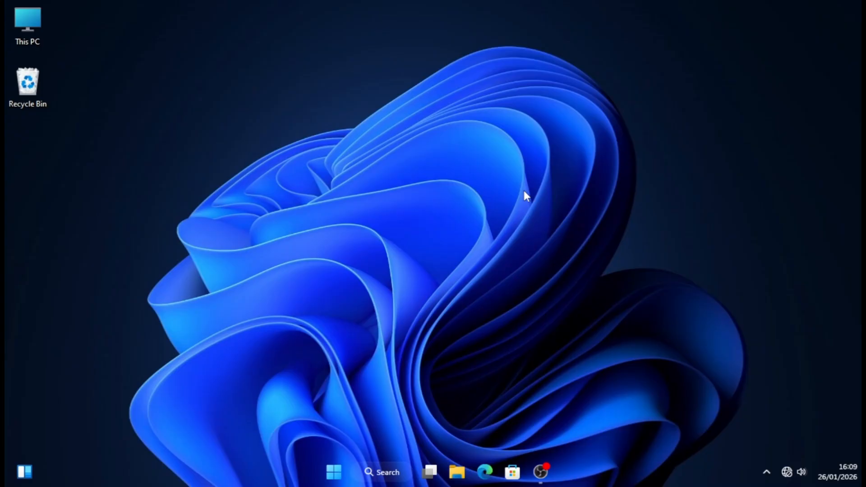
Open the Prefetch folder with the Run command prefetch, granting access, and delete all its files, skipping those in use.
{"action": "right_click", "coordinate": [328, 474]}
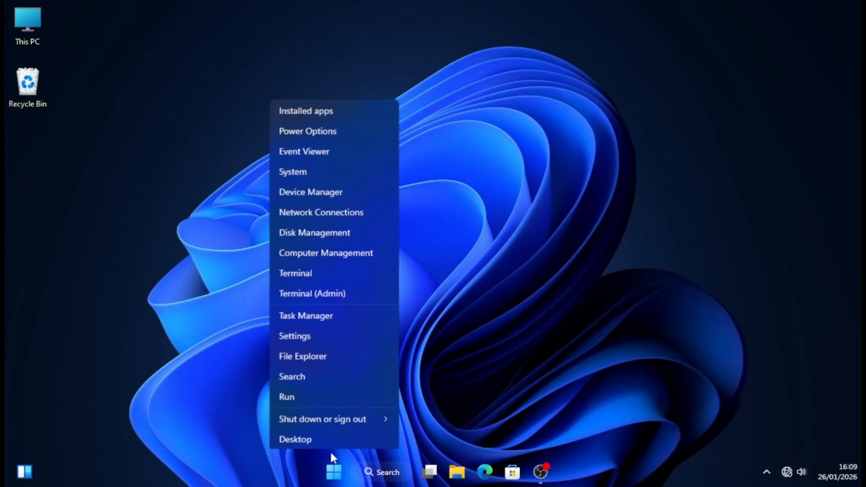
{"action": "left_click", "coordinate": [306, 394]}
{"action": "type", "text": "pr"}
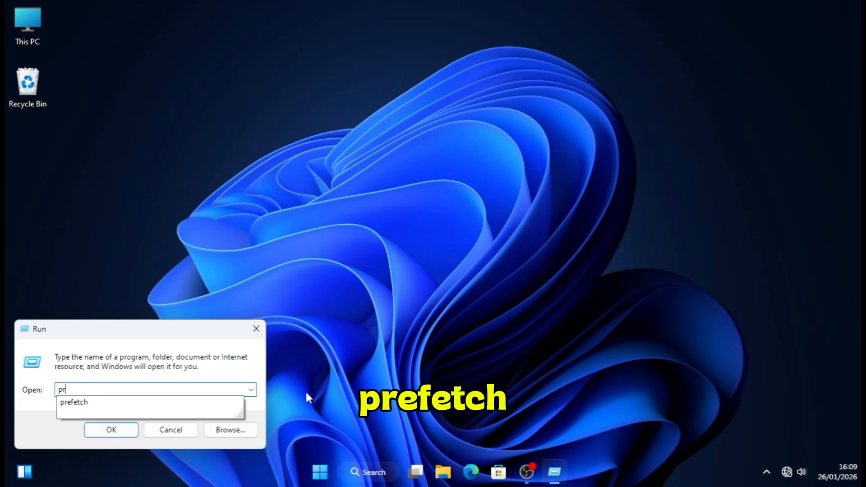
{"action": "type", "text": "efetch"}
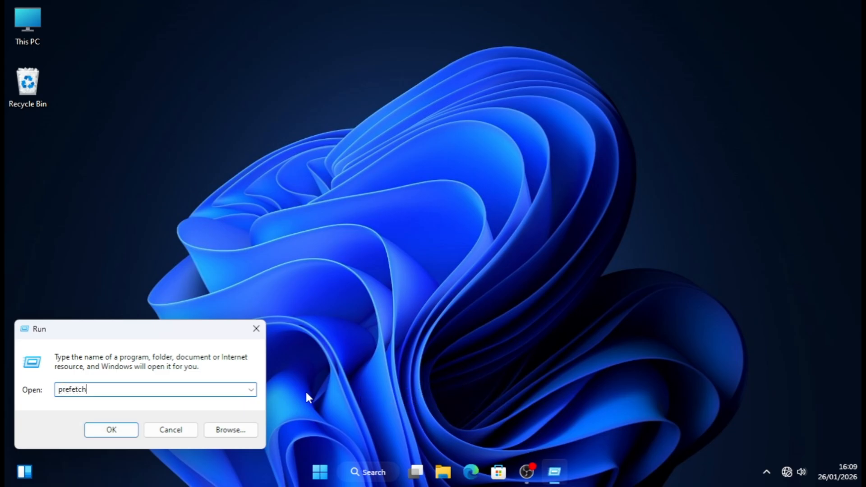
{"action": "key", "text": "Return"}
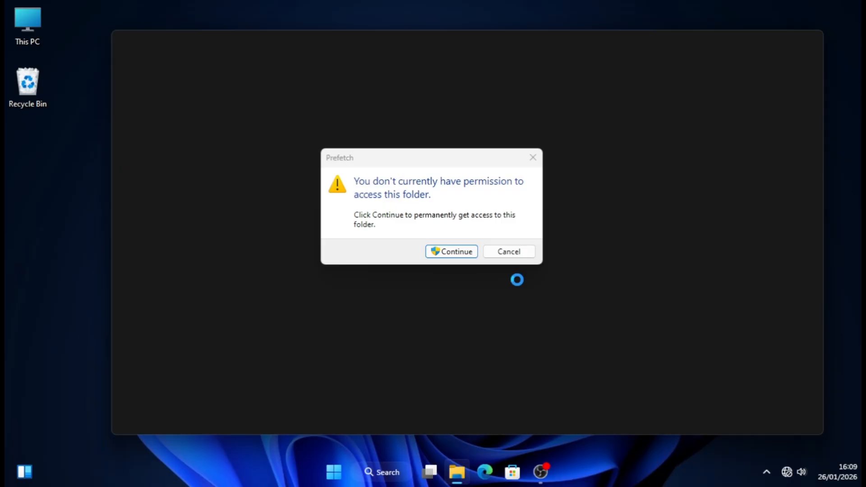
{"action": "left_click", "coordinate": [468, 257]}
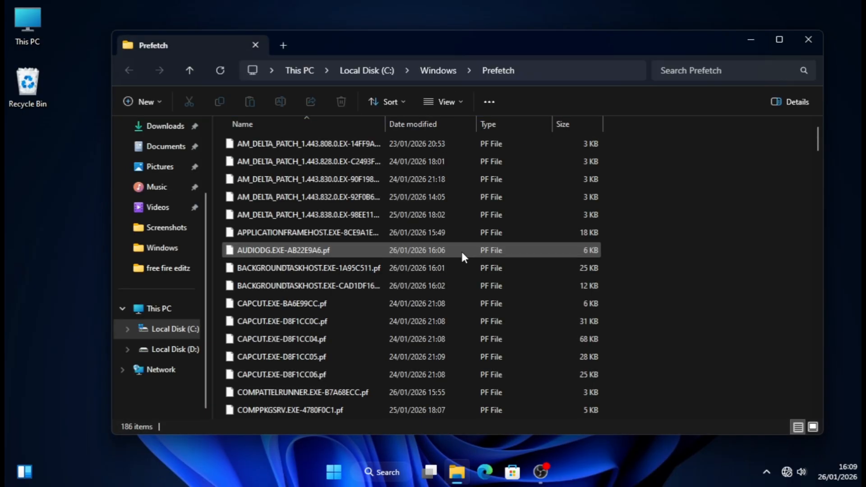
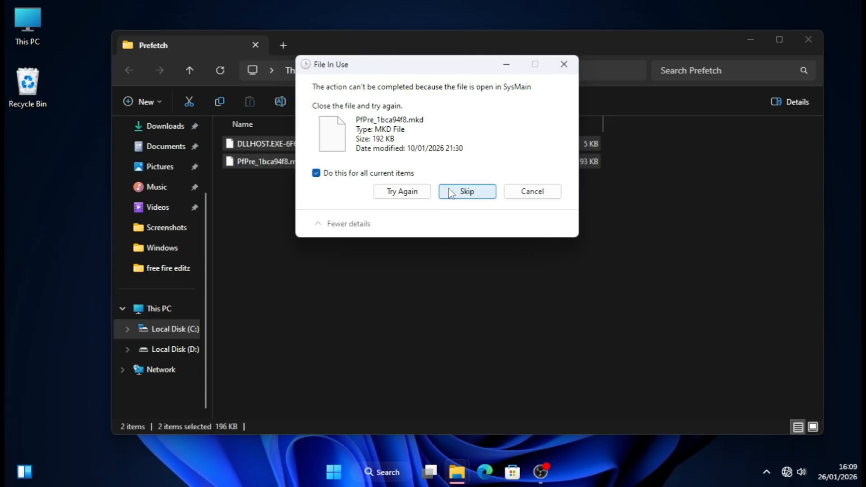
{"action": "left_click", "coordinate": [451, 191]}
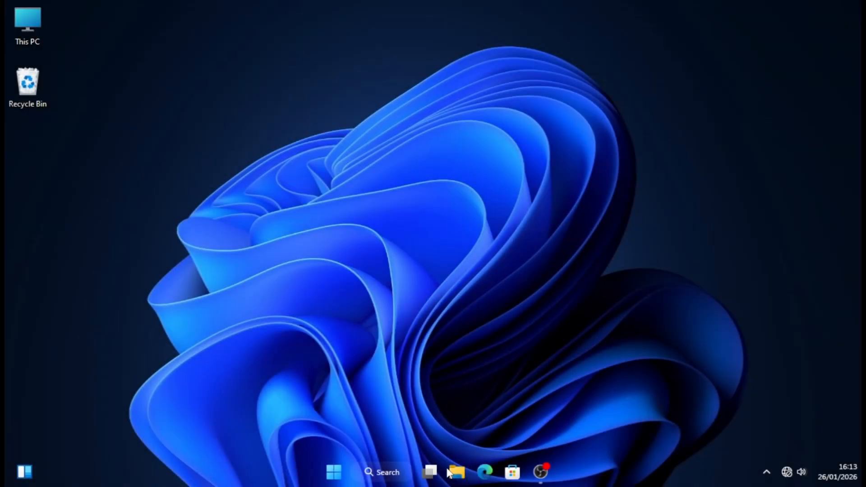
Scan Local Disk (C:) for file system errors using the error-checking tool in the drive's properties.
{"action": "left_click", "coordinate": [451, 471]}
{"action": "right_click", "coordinate": [128, 418]}
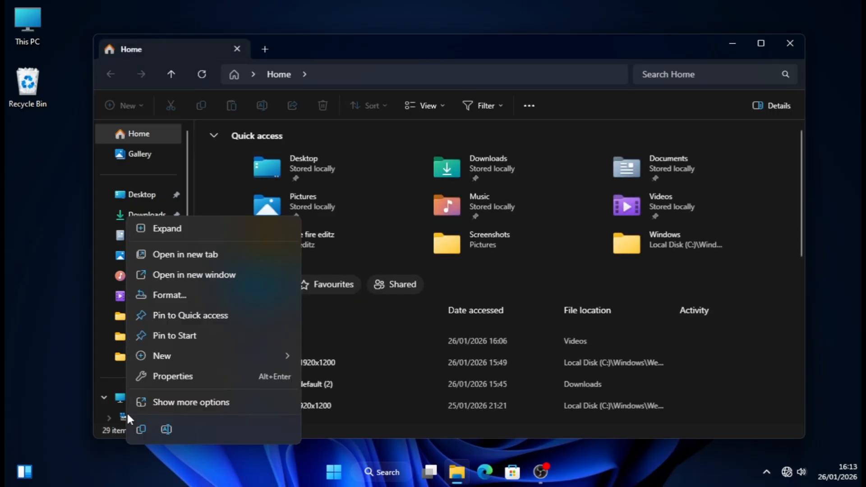
{"action": "left_click", "coordinate": [141, 406]}
{"action": "left_click", "coordinate": [171, 403]}
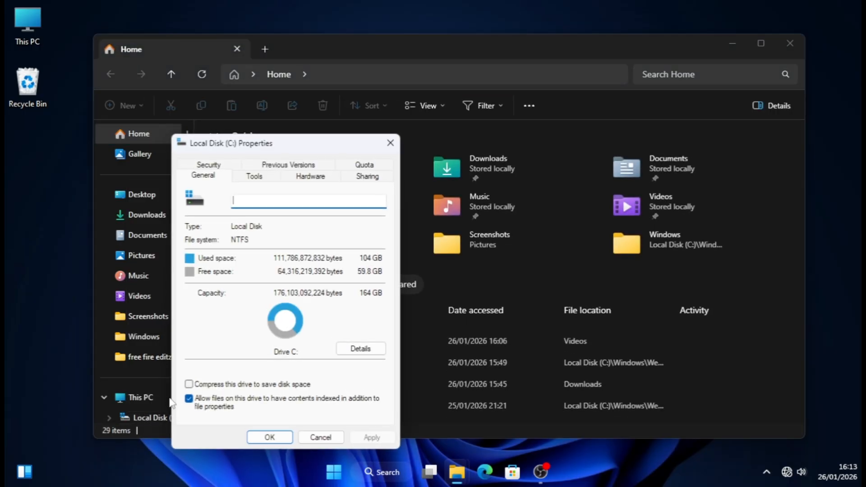
{"action": "left_click", "coordinate": [255, 177]}
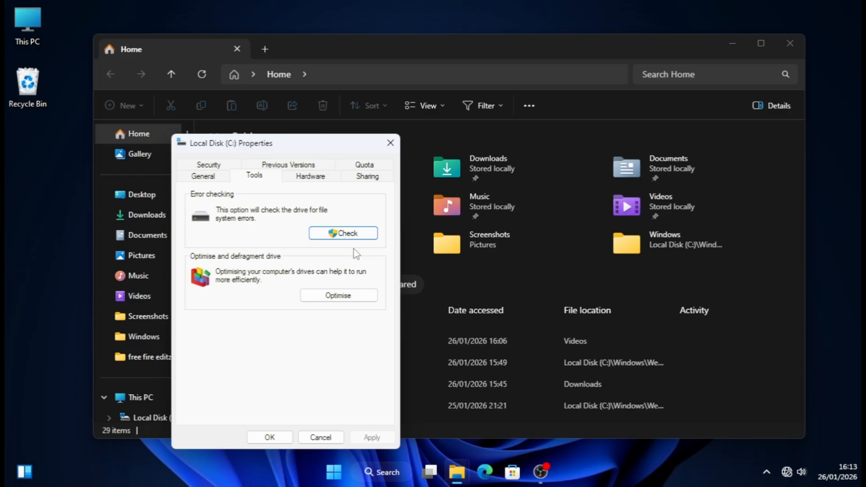
{"action": "left_click", "coordinate": [346, 233]}
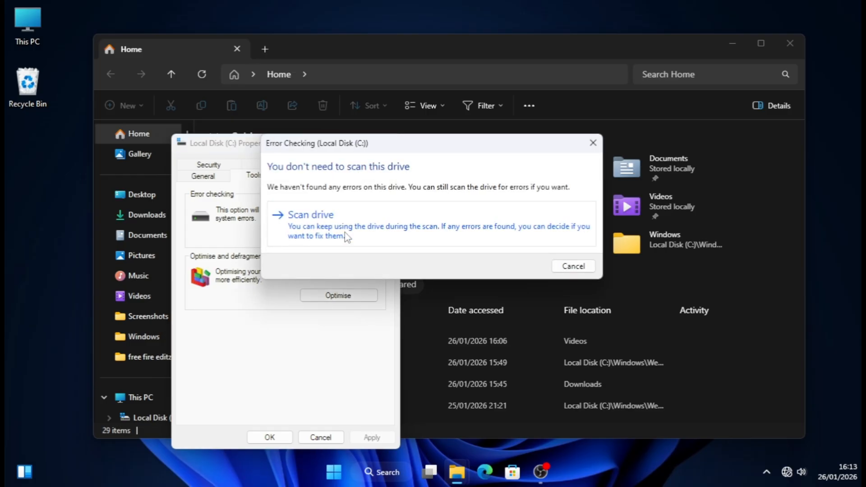
{"action": "left_click", "coordinate": [345, 234]}
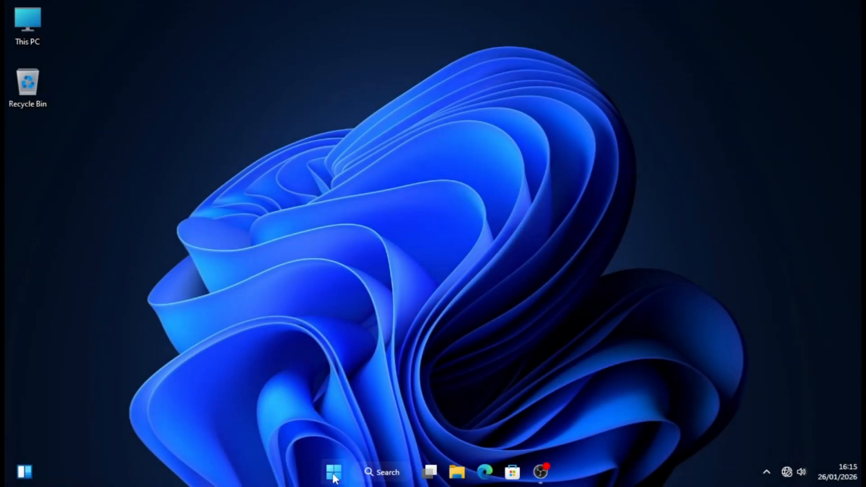
Open System Configuration with the Run command msconfig.
{"action": "right_click", "coordinate": [332, 473]}
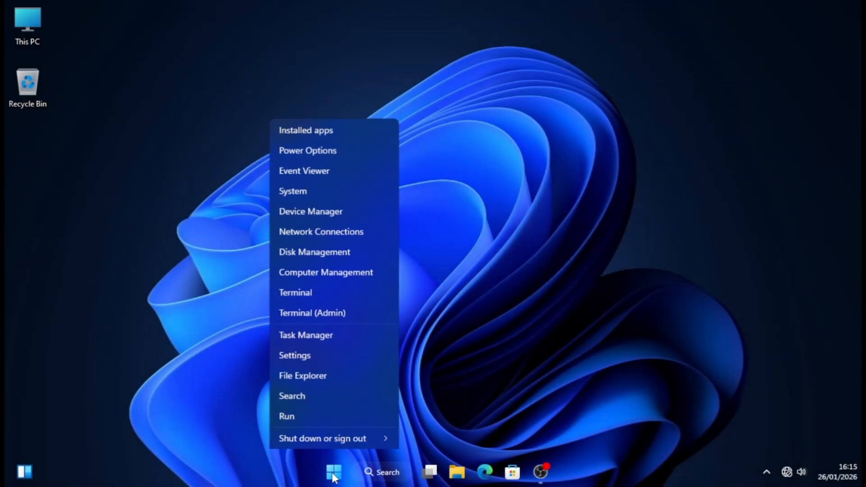
{"action": "left_click", "coordinate": [295, 394]}
{"action": "key", "text": "BackSpace"}
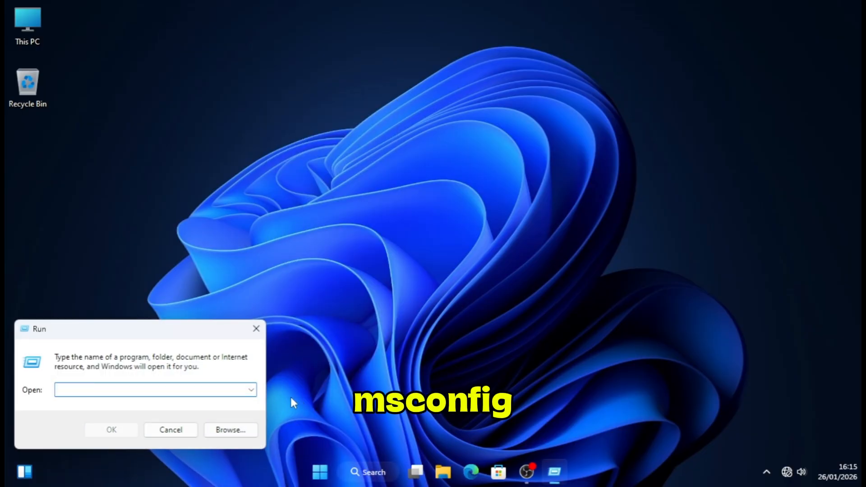
{"action": "type", "text": "msco"}
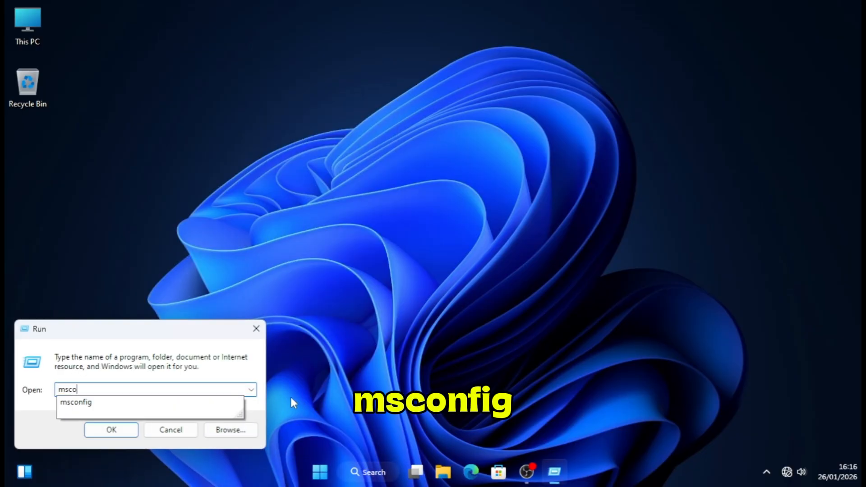
{"action": "type", "text": "nfig"}
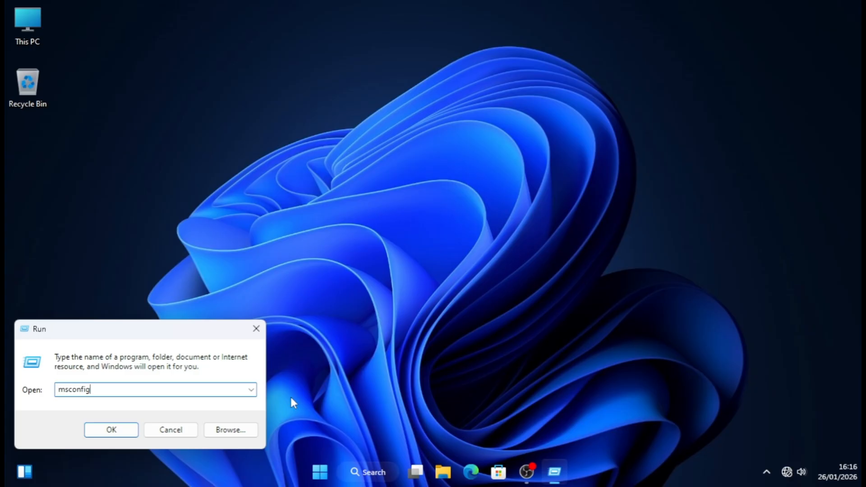
{"action": "key", "text": "Return"}
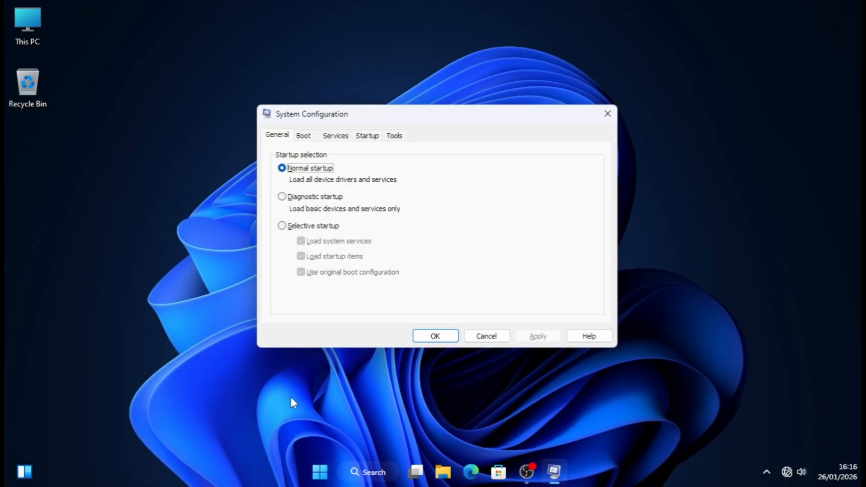
Hide all Microsoft services in the System Configuration services list and confirm the dialog.
{"action": "left_click", "coordinate": [328, 140]}
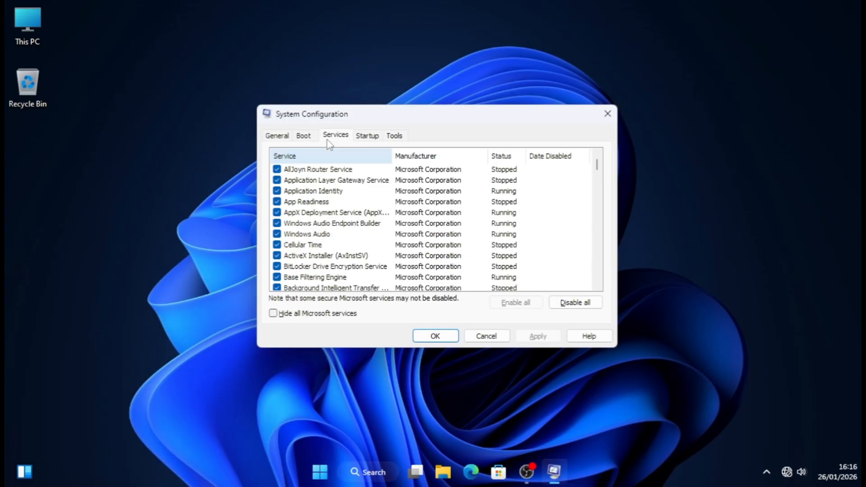
{"action": "left_click", "coordinate": [274, 313]}
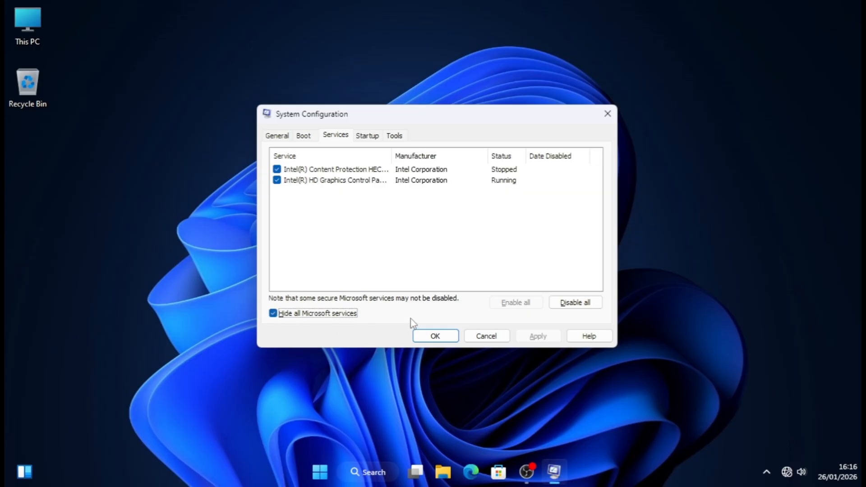
{"action": "left_click", "coordinate": [436, 336]}
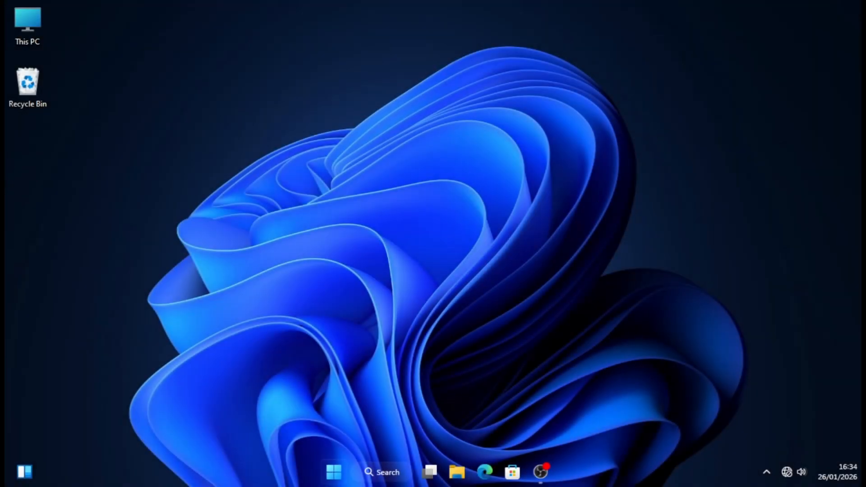
Open the Registry Editor with the Run command regedit.
{"action": "key", "text": "super+x"}
{"action": "left_click", "coordinate": [309, 392]}
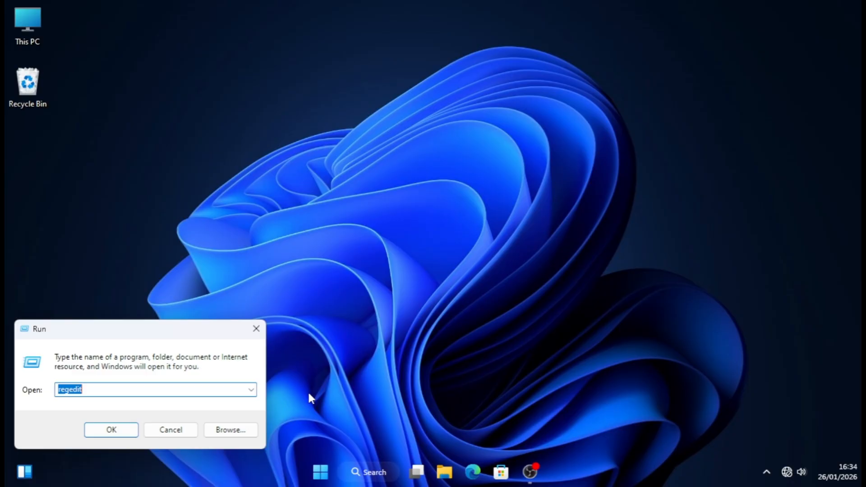
{"action": "key", "text": "BackSpace"}
{"action": "type", "text": "reg"}
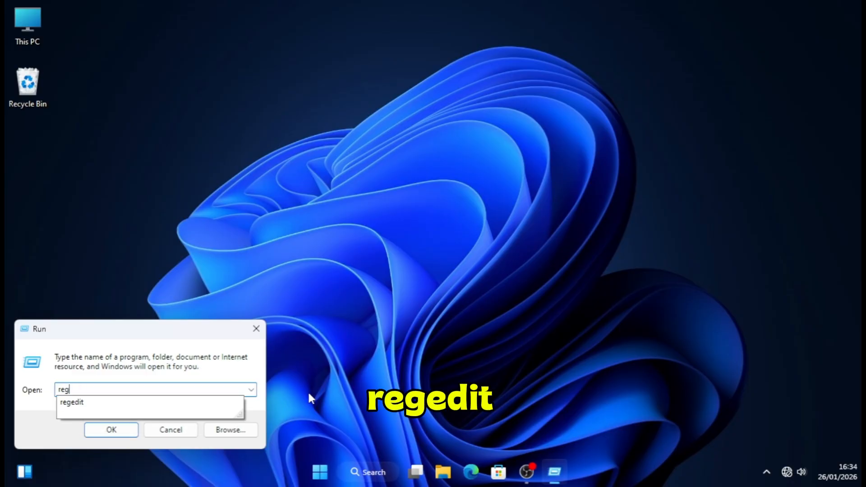
{"action": "type", "text": "edit"}
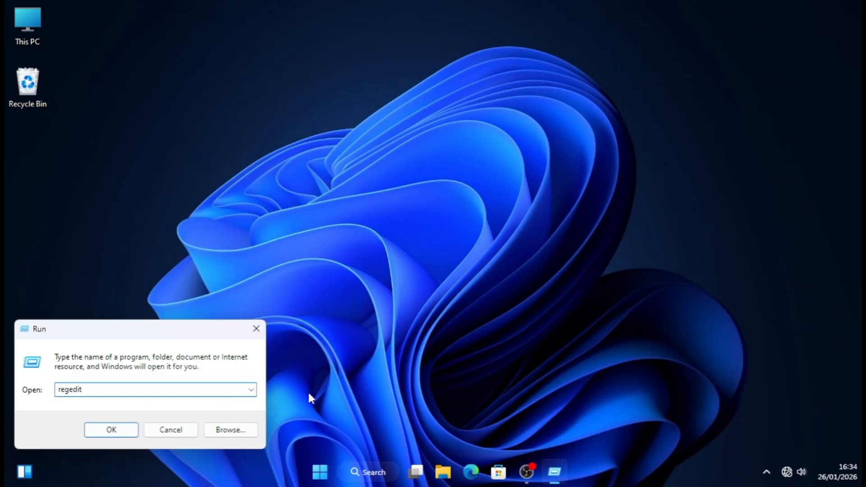
{"action": "left_click", "coordinate": [105, 431]}
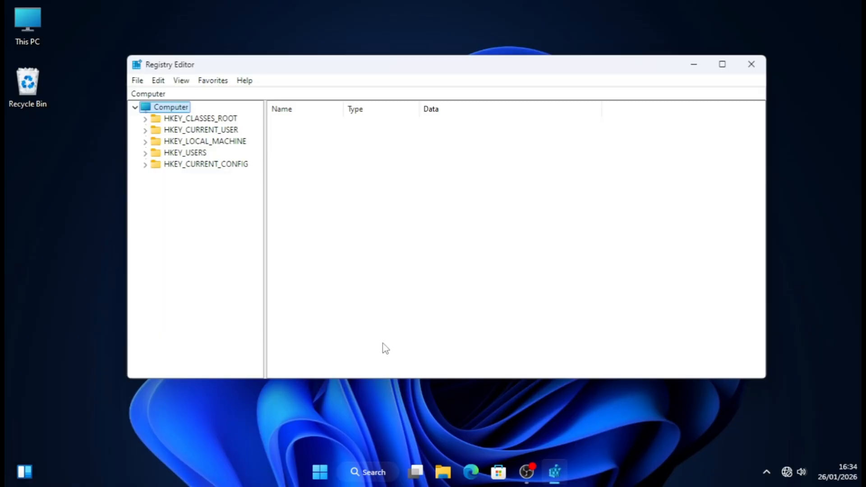
Set the MouseThreshold1 value to 10 in the registry key HKEY_CURRENT_USER\Control Panel\Mouse.
{"action": "left_click", "coordinate": [145, 130]}
{"action": "left_click", "coordinate": [156, 165]}
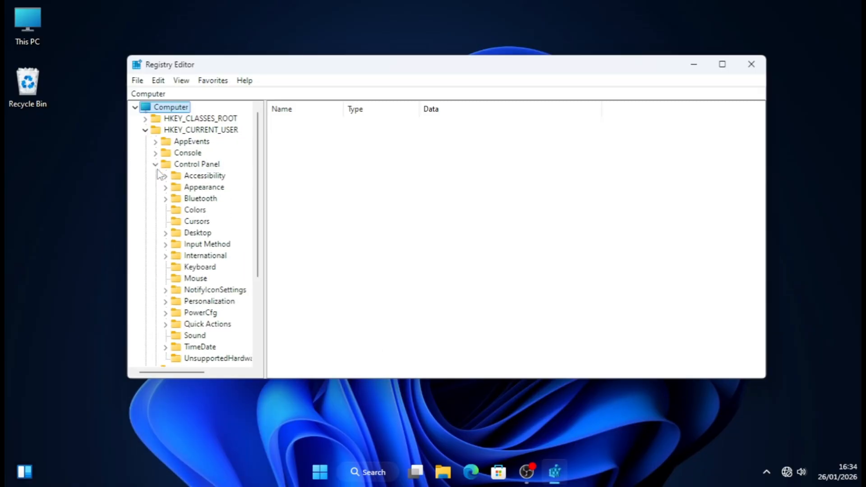
{"action": "left_click", "coordinate": [189, 280]}
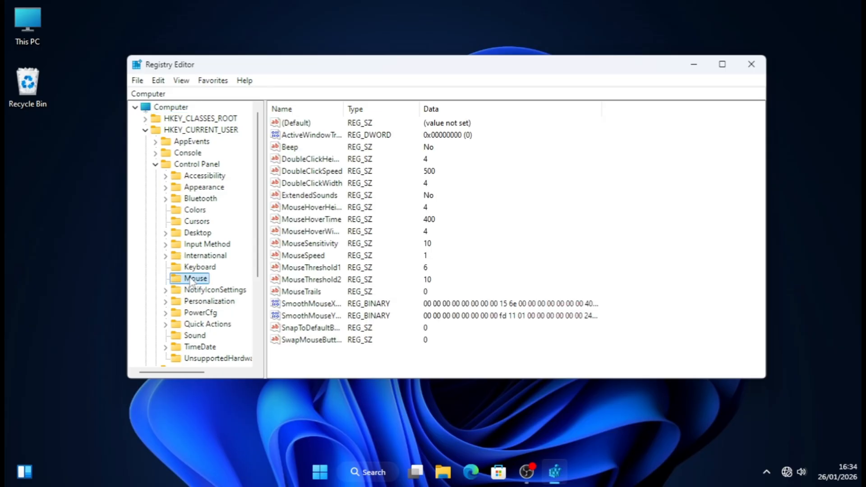
{"action": "double_click", "coordinate": [310, 268]}
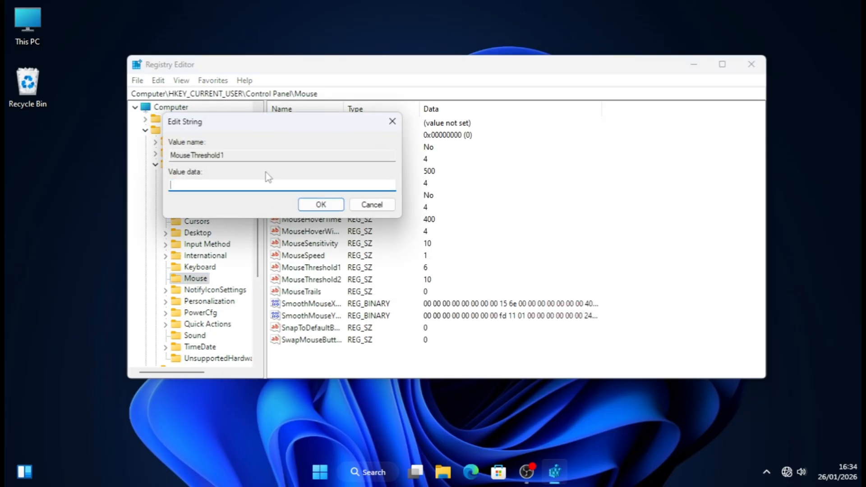
{"action": "type", "text": "10"}
{"action": "left_click", "coordinate": [321, 205]}
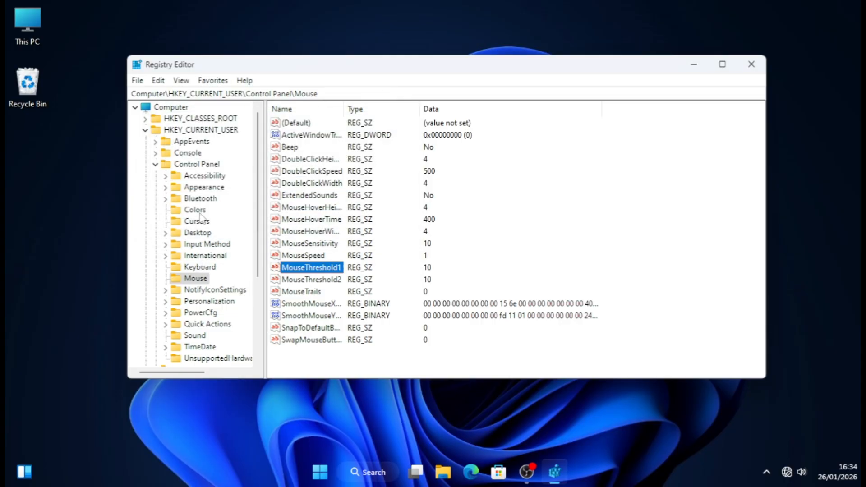
Set the MenuShowDelay value to 10 in the registry key HKEY_CURRENT_USER\Control Panel\Desktop.
{"action": "left_click", "coordinate": [204, 232]}
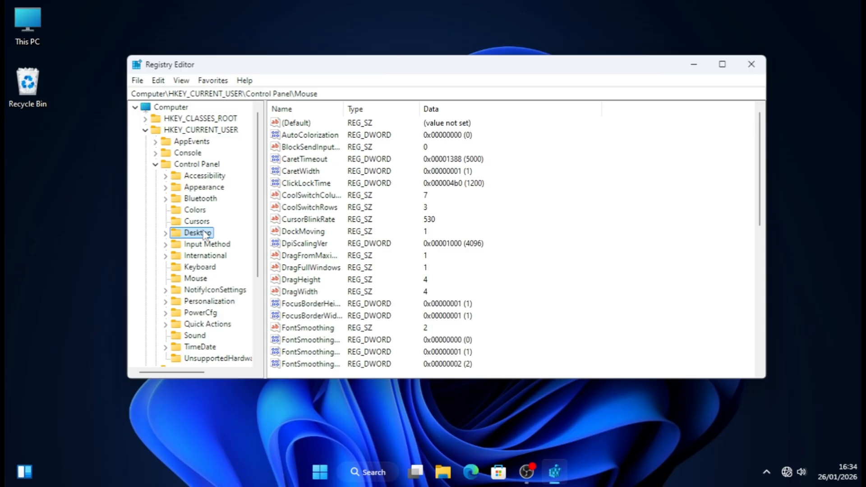
{"action": "double_click", "coordinate": [204, 233]}
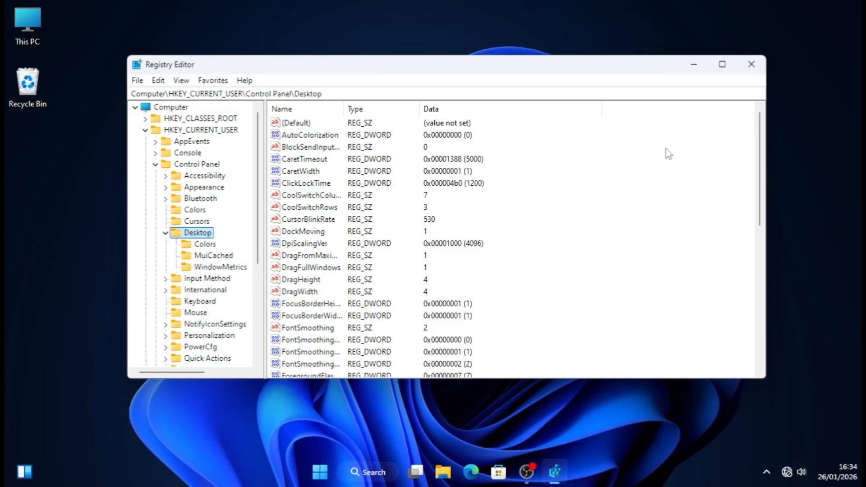
{"action": "scroll", "coordinate": [761, 188], "scroll_direction": "down", "scroll_amount": 1}
{"action": "scroll", "coordinate": [760, 187], "scroll_direction": "down", "scroll_amount": 3}
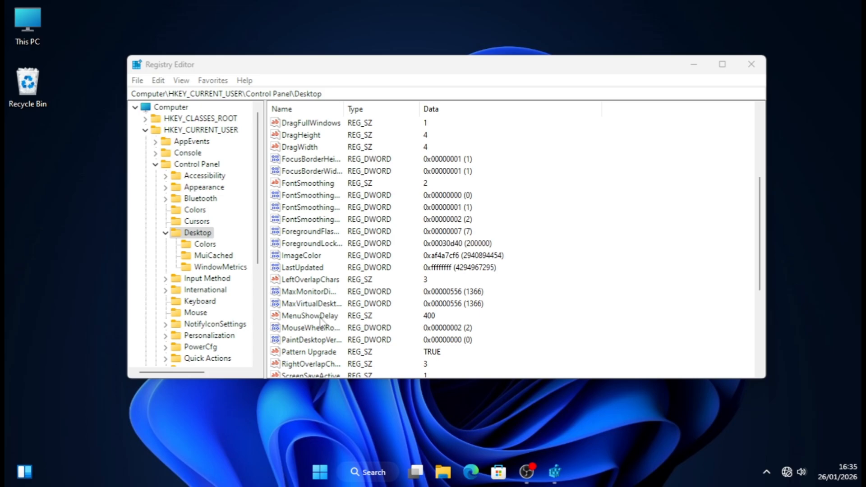
{"action": "double_click", "coordinate": [315, 316]}
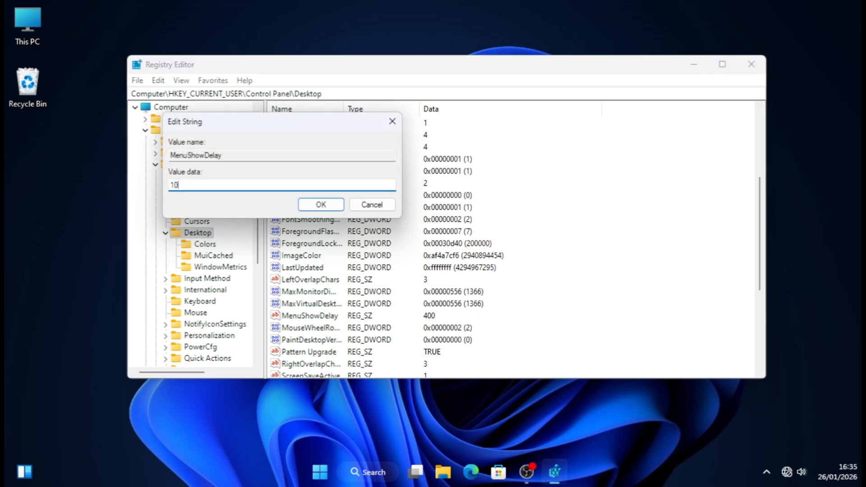
{"action": "left_click", "coordinate": [322, 205]}
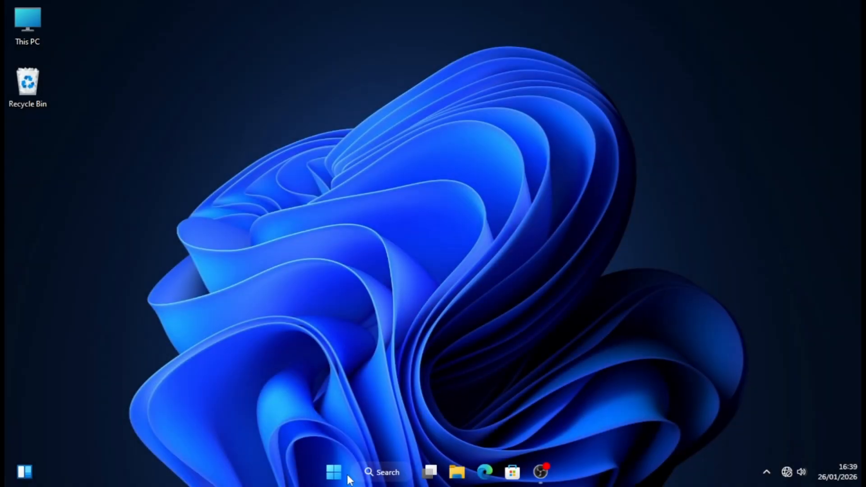
Search Windows for system, open the System page and open its advanced system settings.
{"action": "left_click", "coordinate": [347, 477]}
{"action": "type", "text": "sy"}
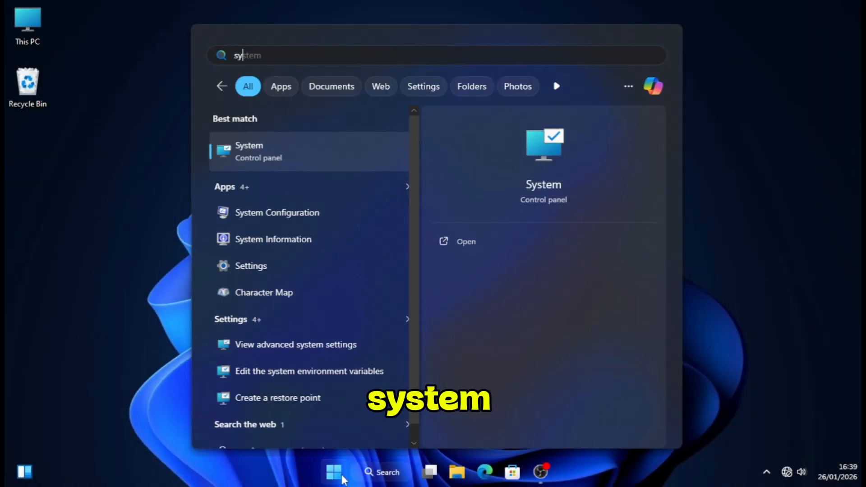
{"action": "type", "text": "stem"}
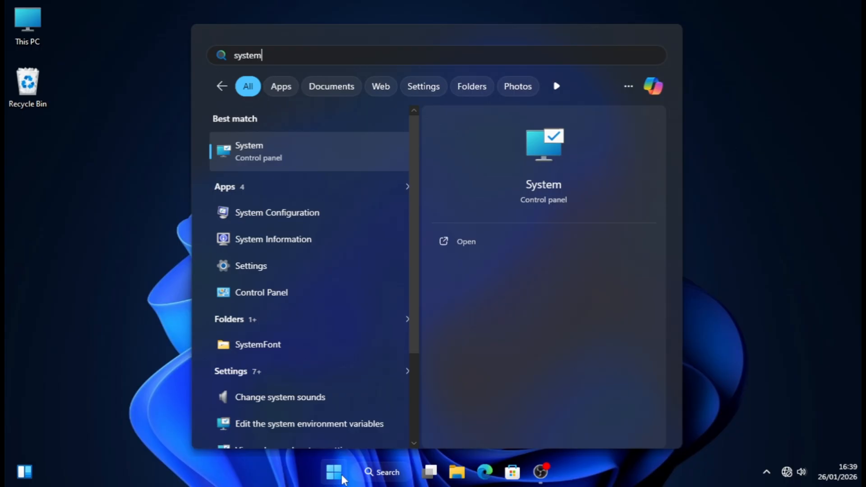
{"action": "left_click", "coordinate": [302, 154]}
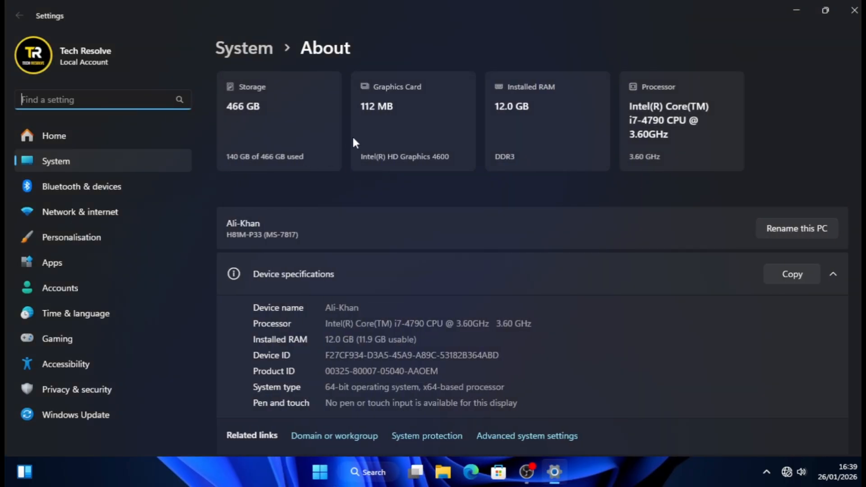
{"action": "left_click", "coordinate": [530, 437]}
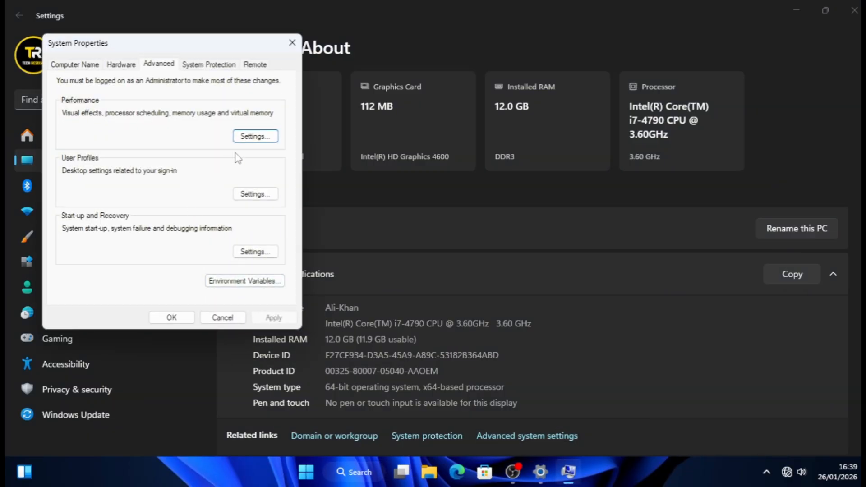
Adjust the visual effects for best performance, keep Show shadows under mouse pointer enabled, and apply the performance options.
{"action": "left_click", "coordinate": [251, 144]}
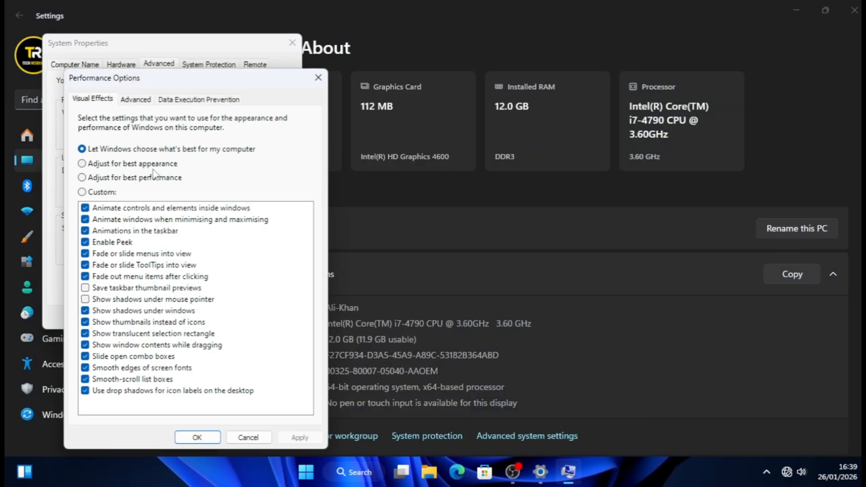
{"action": "left_click", "coordinate": [110, 179]}
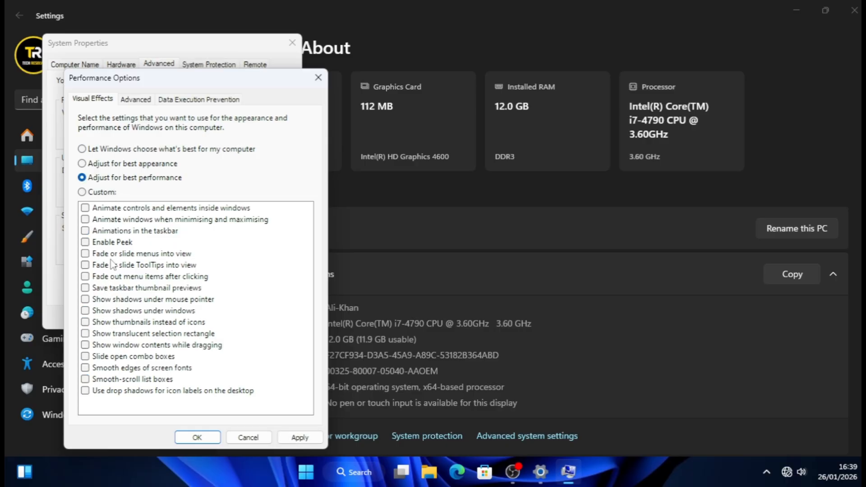
{"action": "left_click", "coordinate": [86, 301]}
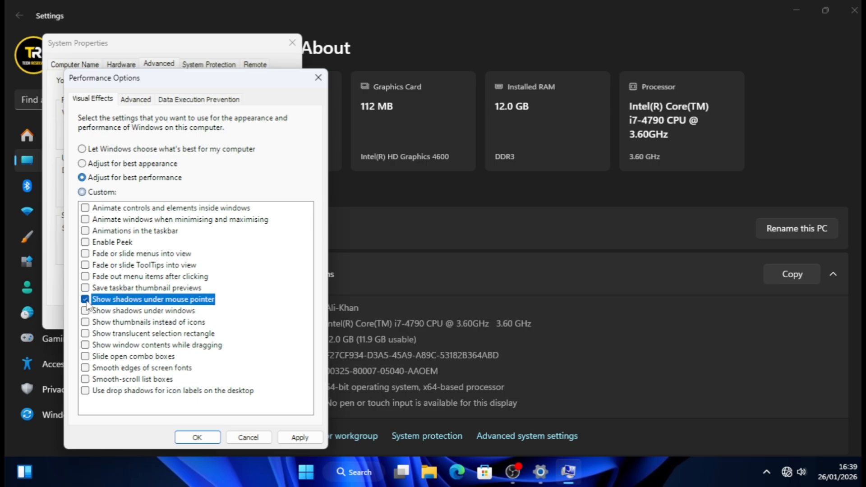
{"action": "left_click", "coordinate": [299, 439]}
{"action": "left_click", "coordinate": [212, 438]}
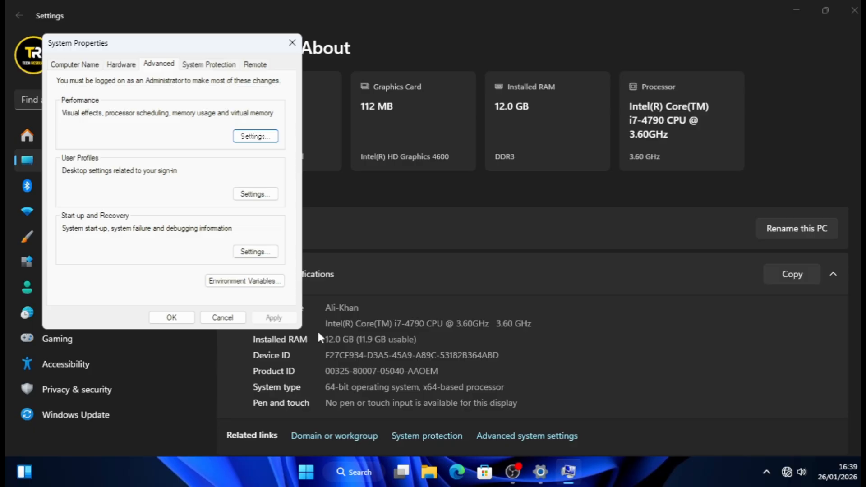